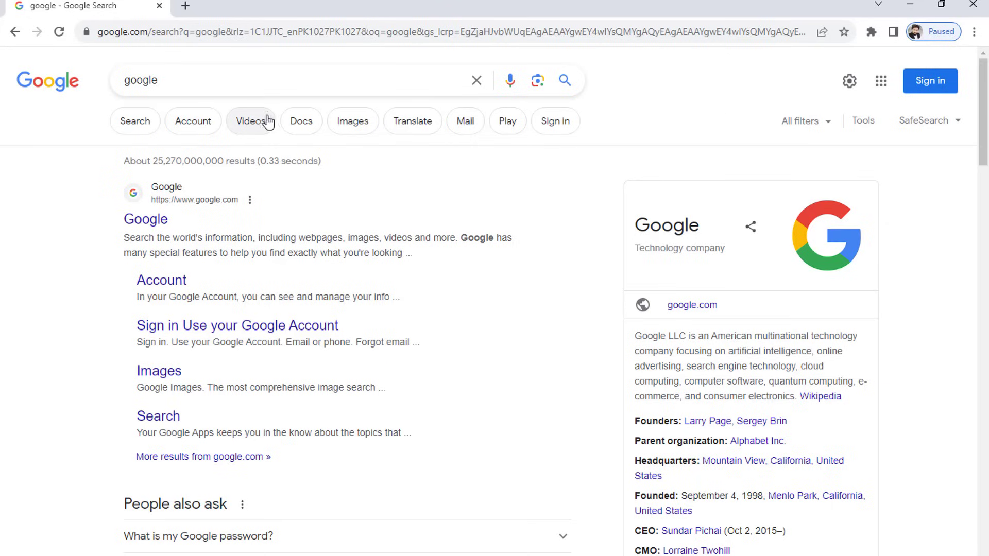
- Search 'create gmail account' and start account sign-up from the Gmail Help result
left_click(200, 80)
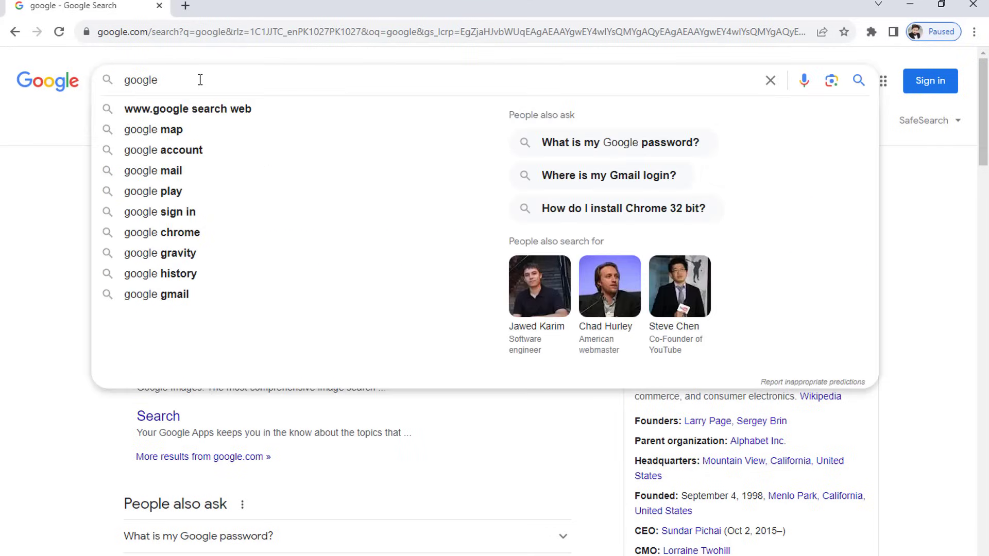
key("BackSpace")
key("BackSpace")
key("BackSpace")
key("BackSpace")
key("BackSpace")
key("BackSpace")
type("create")
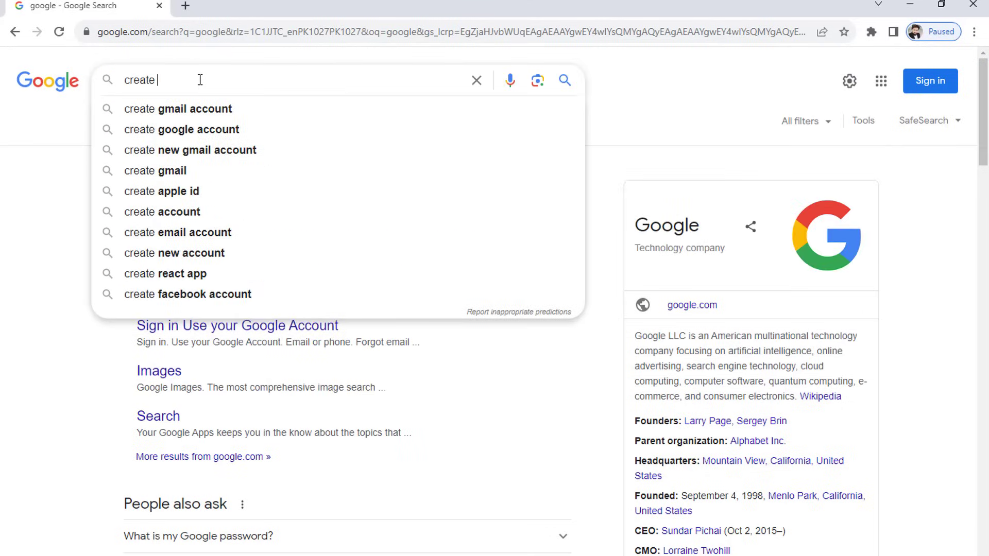
key("Down")
key("Return")
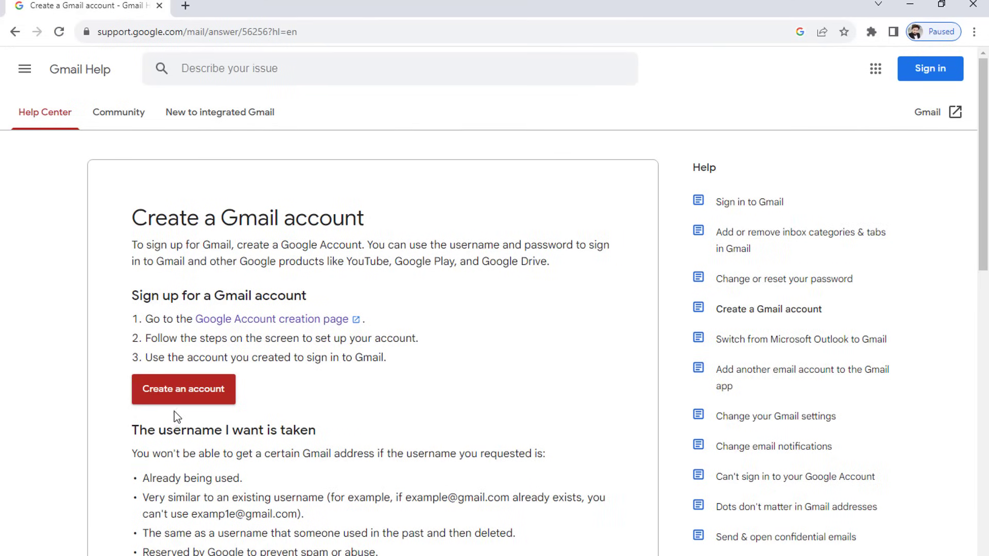
left_click(171, 398)
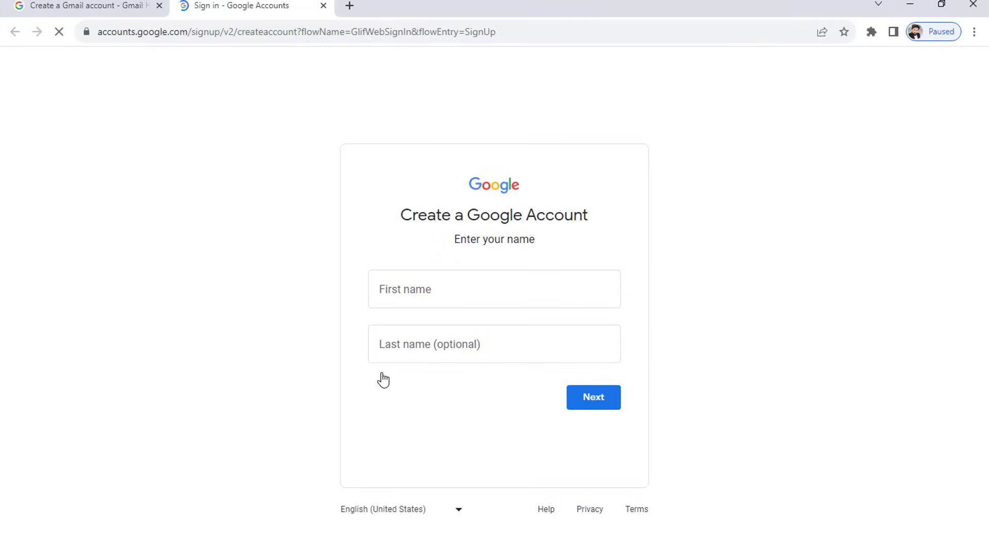
- Enter the user's first and last name on the sign-up form and continue
left_click(409, 290)
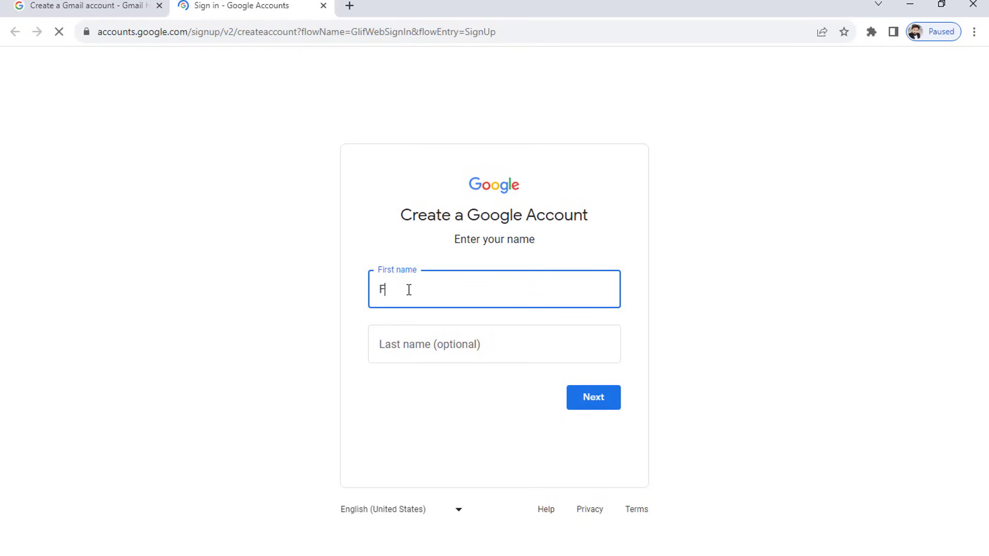
key("Tab")
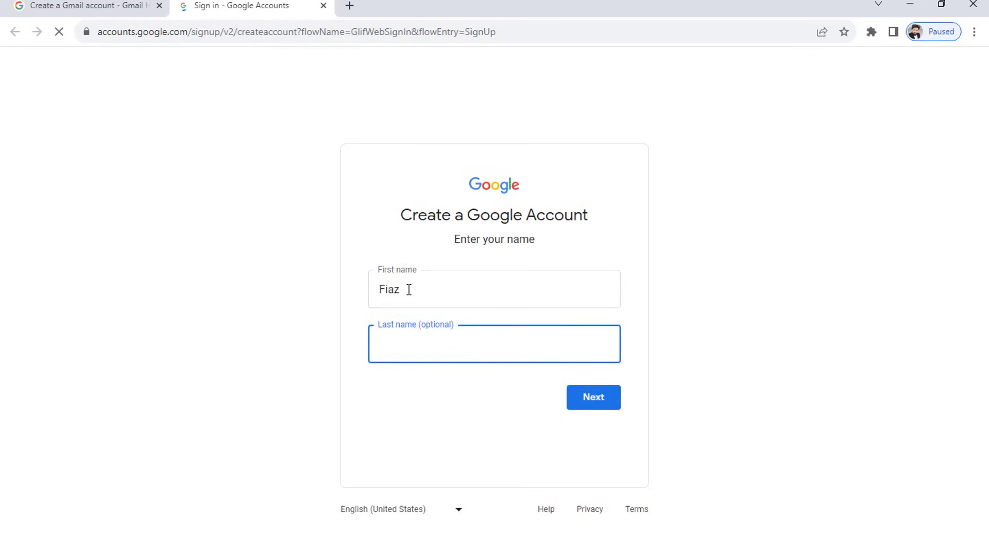
left_click(596, 397)
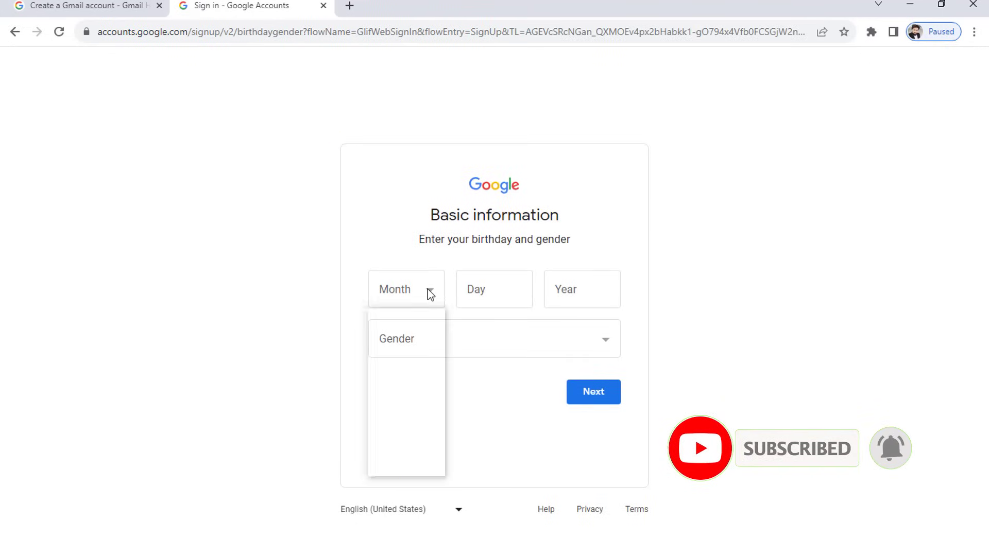
- Enter birthday December 12, 1990 with gender Male and continue
left_click(428, 290)
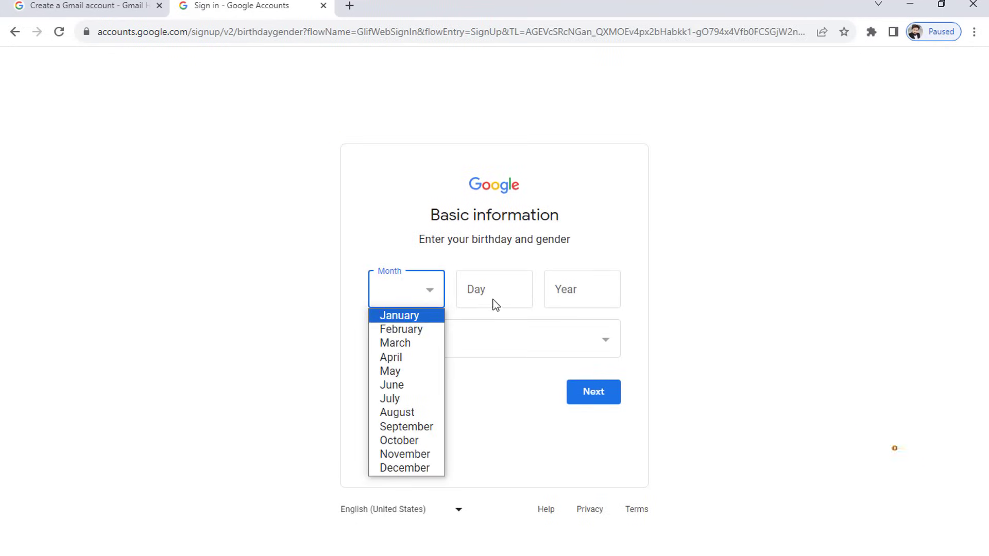
left_click(492, 284)
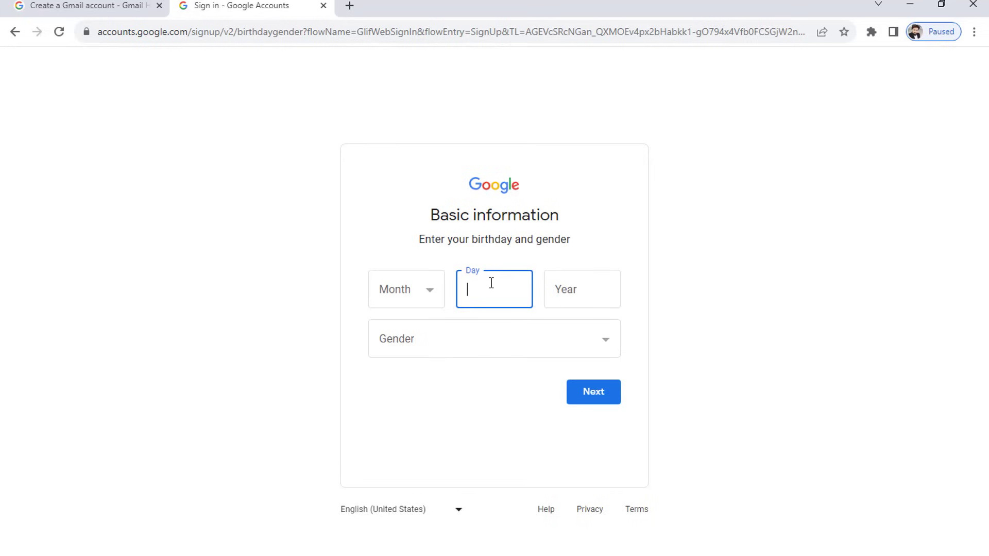
left_click(420, 289)
key("Down")
key("Down")
key("Down")
key("Down")
key("Down")
key("Down")
key("Down")
key("Down")
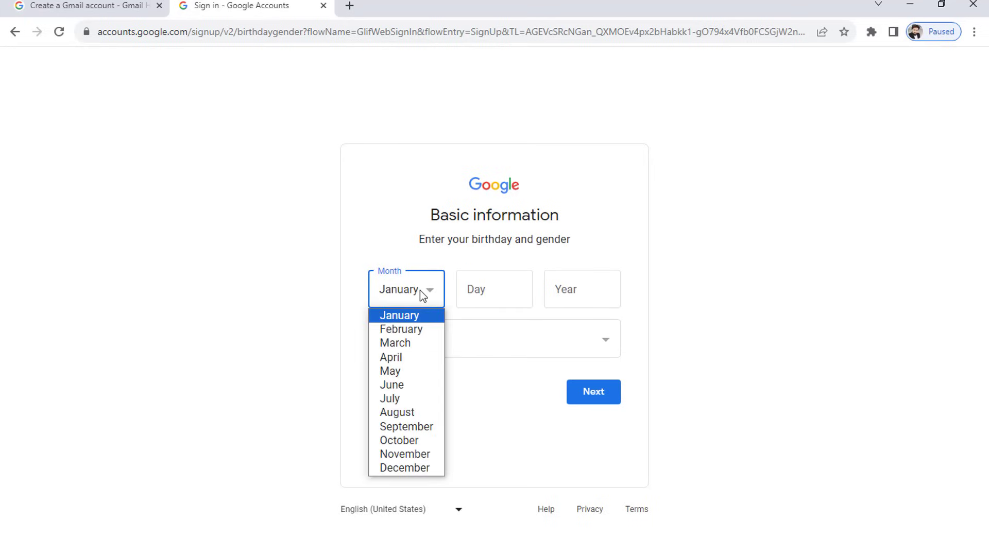
key("Down")
key("Down")
key("Down")
key("Down")
key("Return")
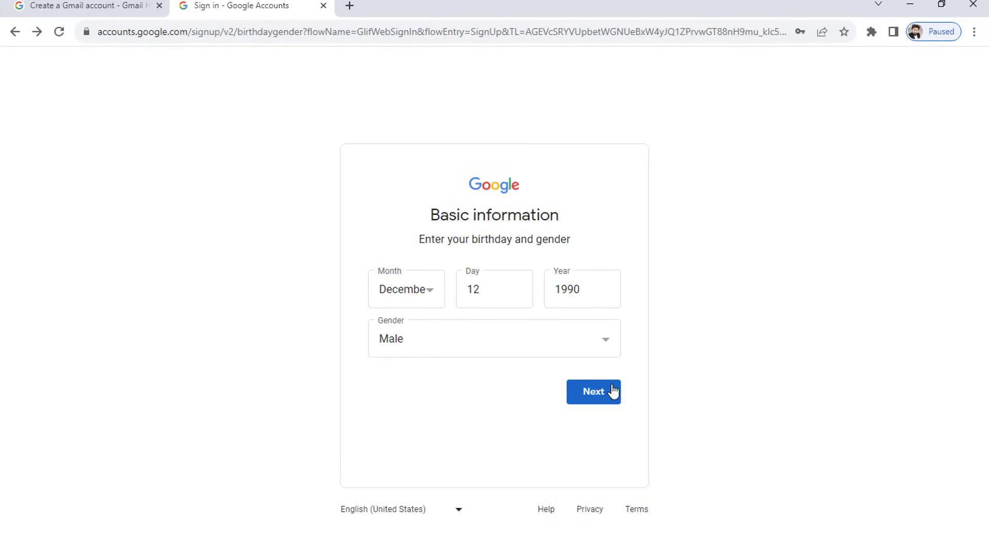
left_click(602, 394)
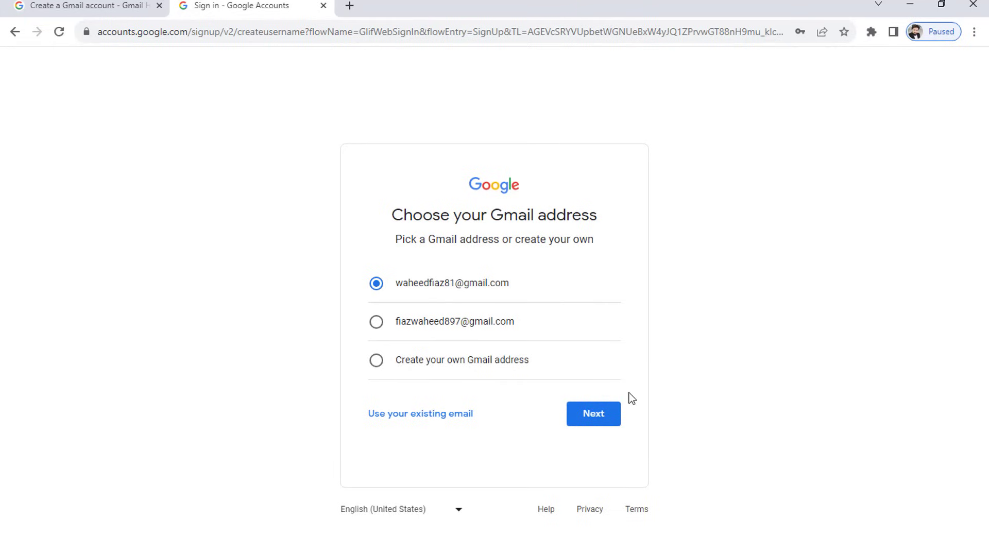
- Keep the first suggested Gmail address, then enter and confirm the account password
left_click(595, 416)
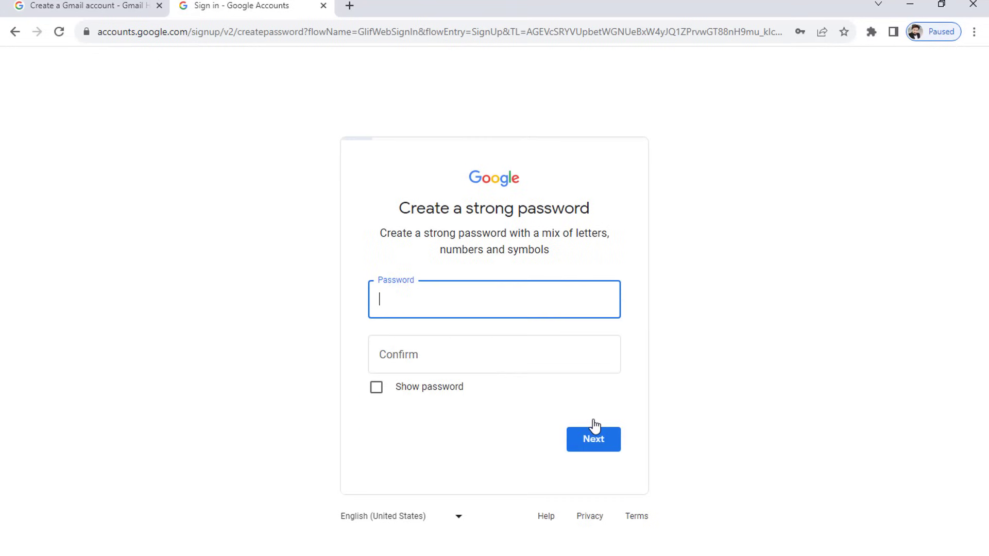
type("•••••••••")
key("Tab")
type("•••••••••")
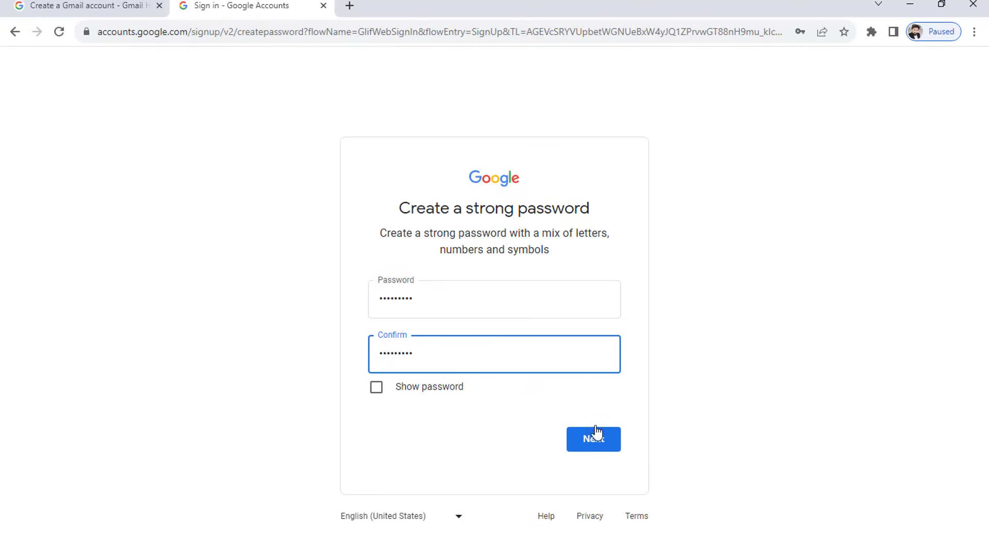
left_click(595, 440)
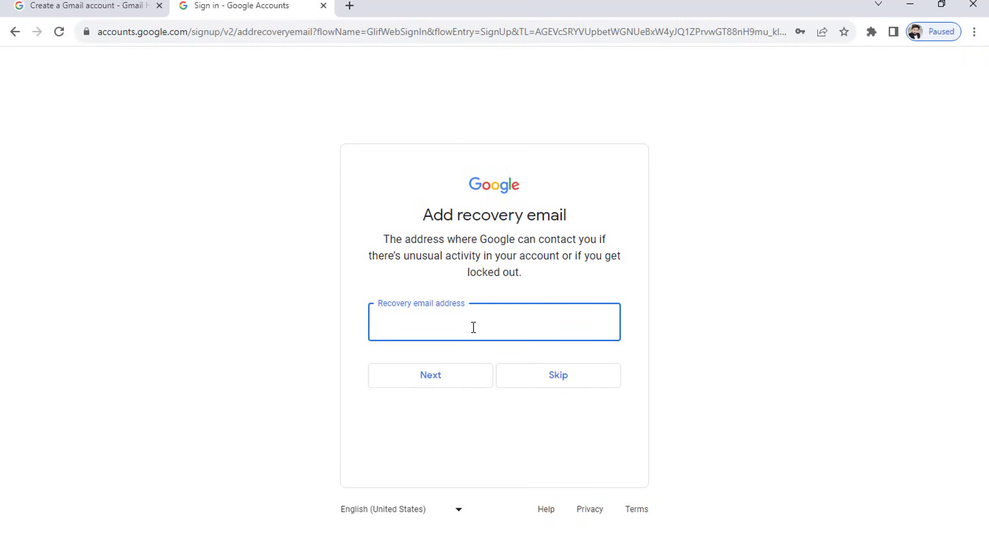
- Skip the recovery email and add a recovery phone number instead
left_click(546, 385)
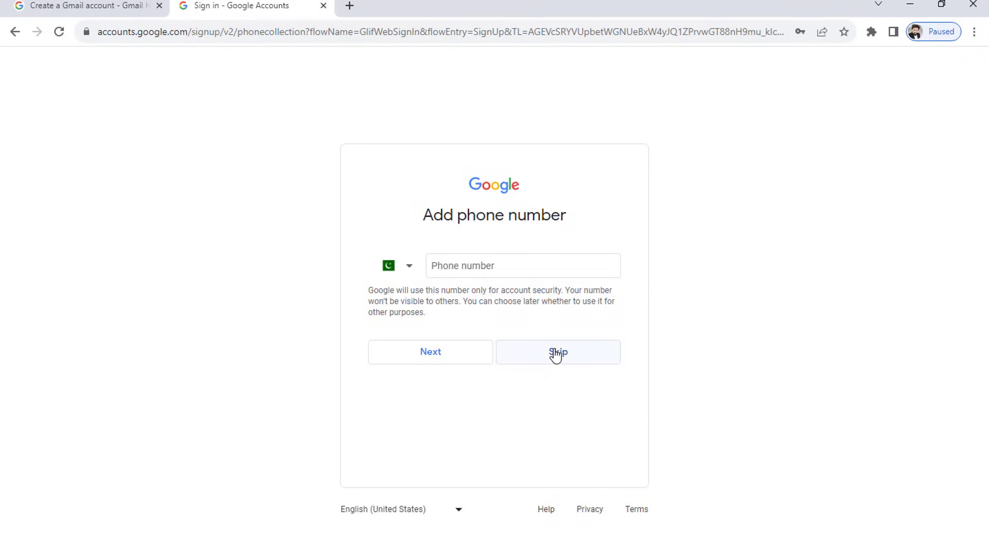
left_click(470, 267)
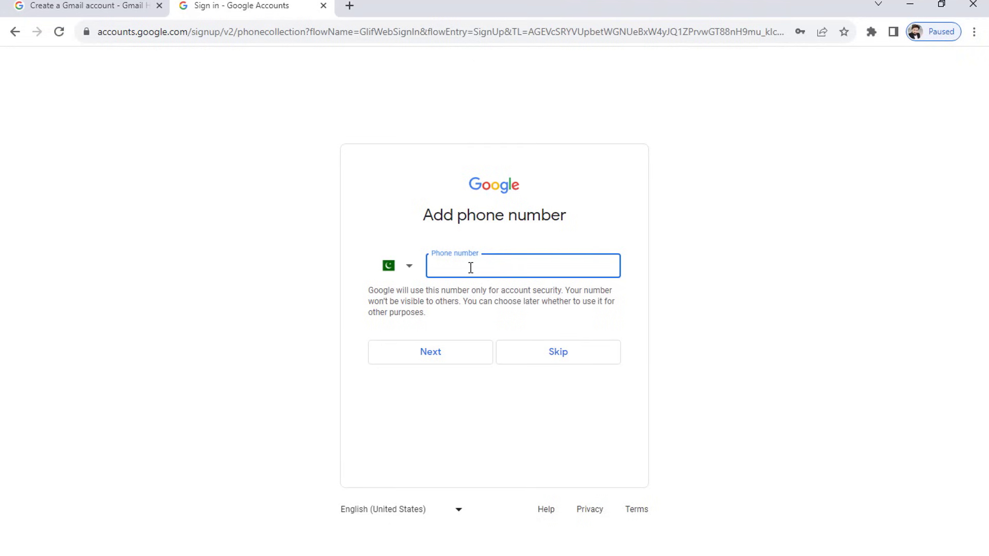
type("03")
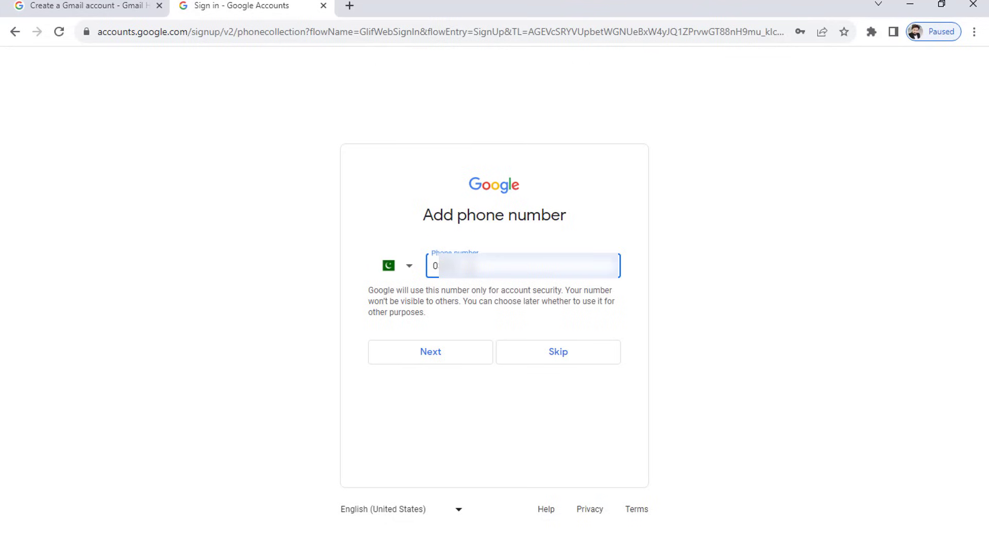
type("45678")
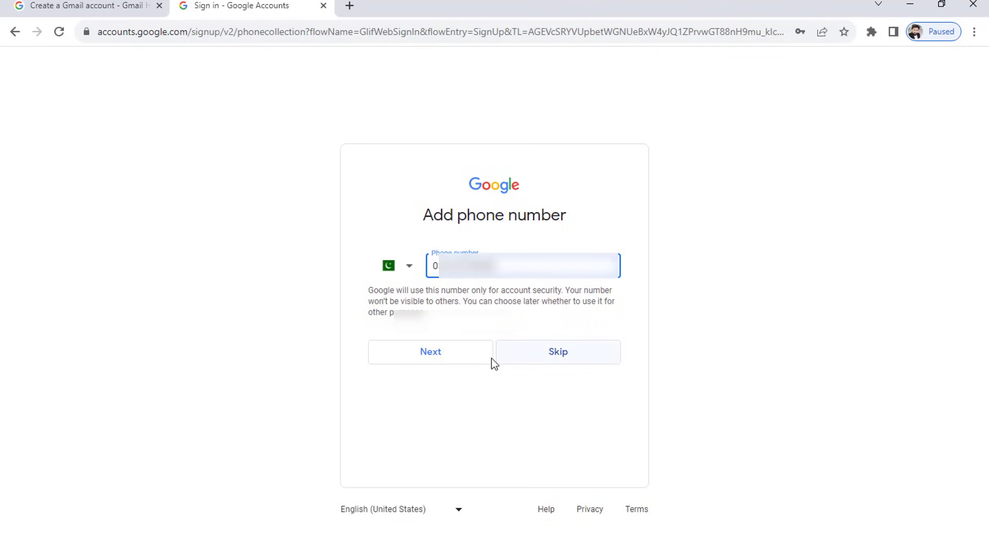
left_click(469, 365)
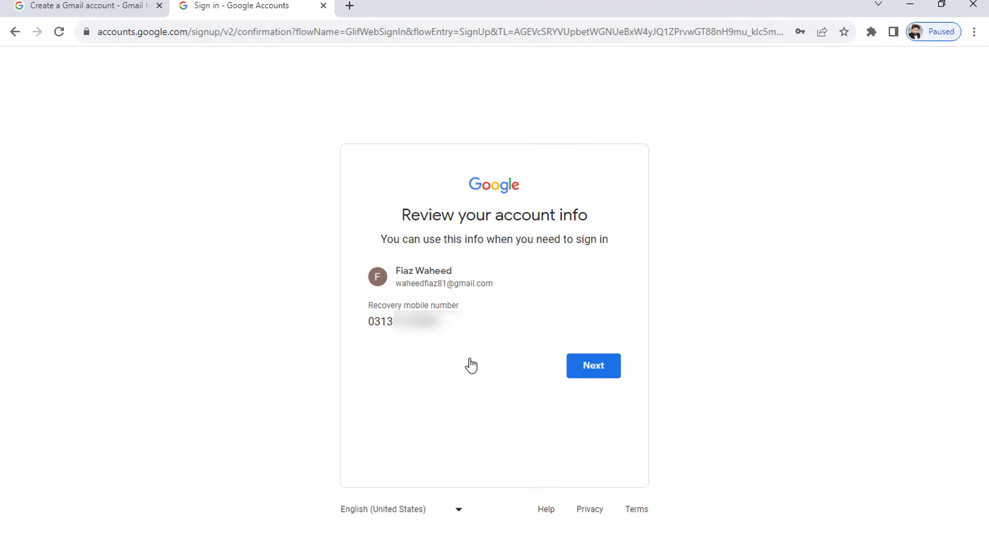
- Confirm the account review, agree to Privacy and Terms, and dismiss Chrome's password bubble
left_click(592, 370)
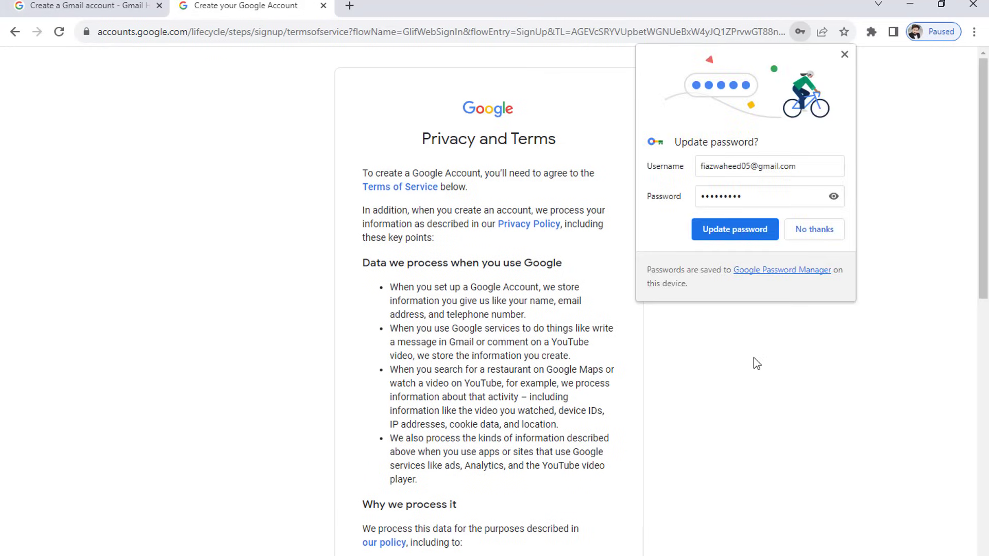
left_click_drag(983, 175, 983, 450)
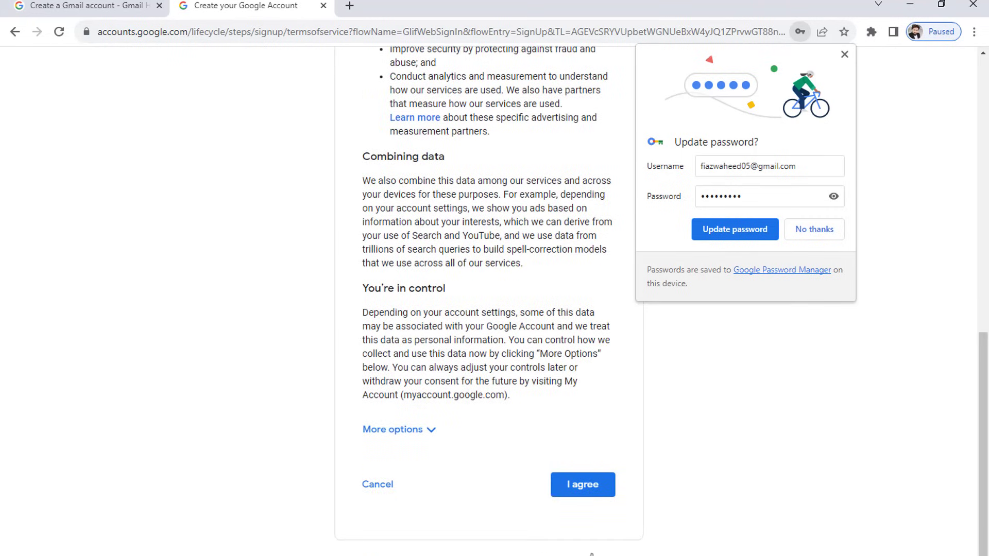
left_click(580, 492)
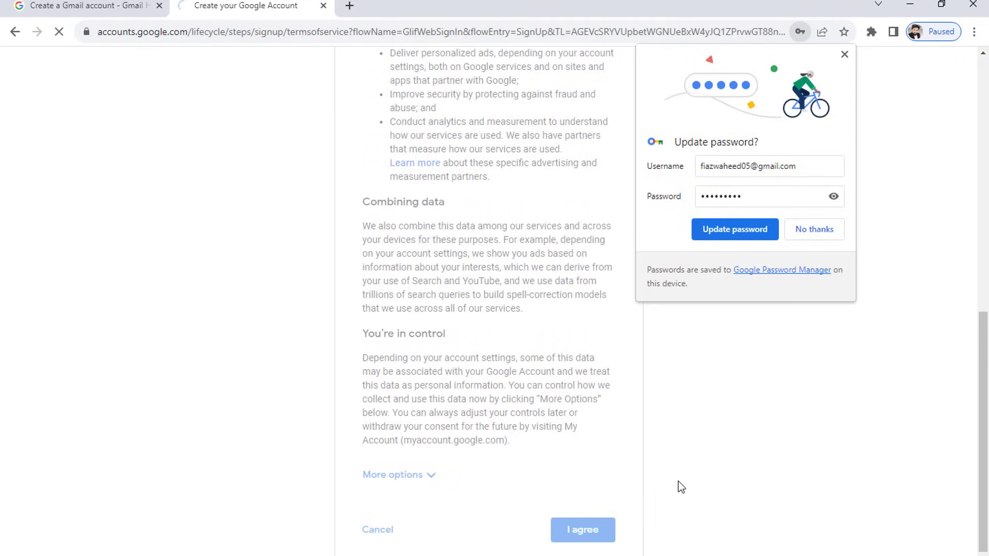
left_click(743, 229)
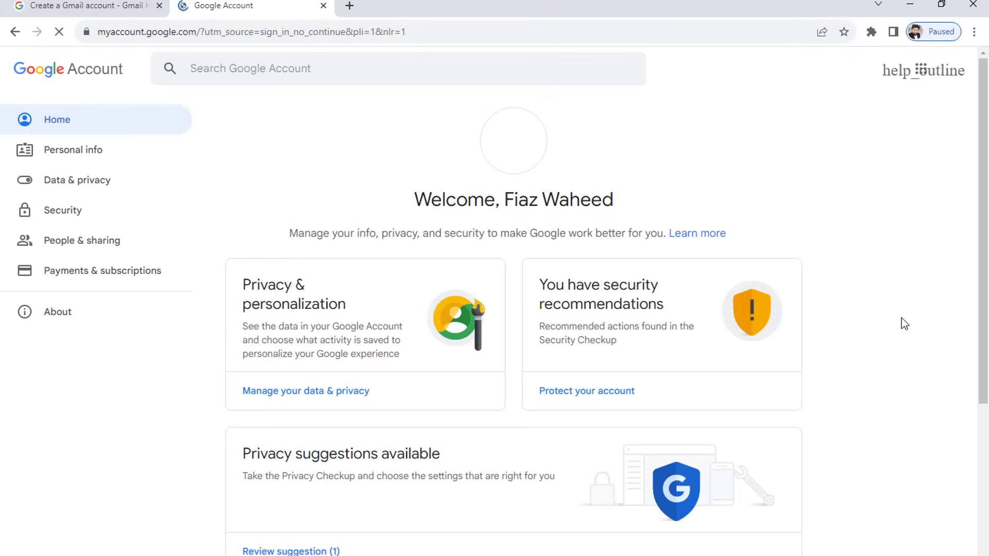
- Launch Gmail for the new account from the Google apps grid
left_click(805, 80)
left_click(920, 72)
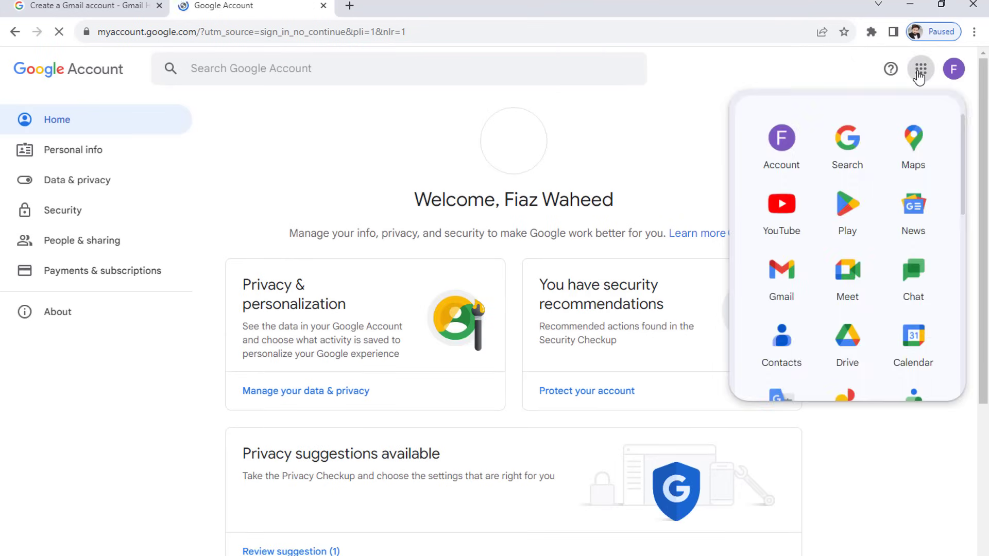
left_click(784, 283)
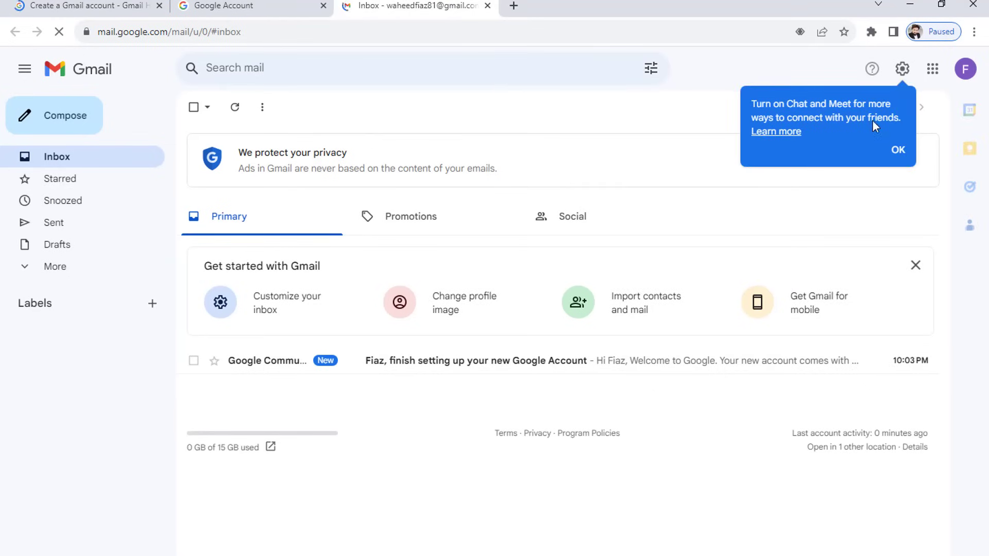
- Show the account panel from the profile avatar at Gmail's top right
left_click(967, 70)
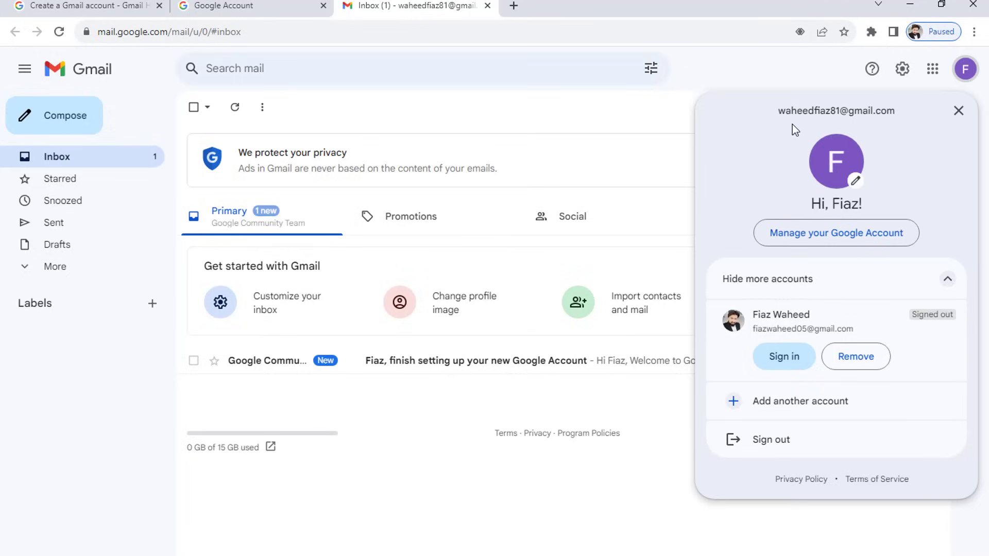
- Dismiss the account panel to reveal the inbox's welcome email
left_click(740, 81)
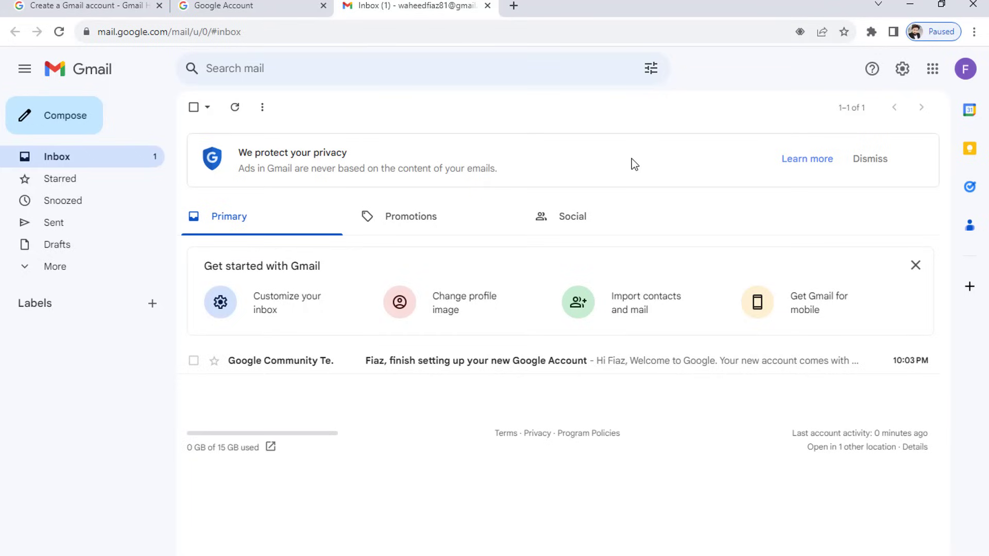
left_click(965, 70)
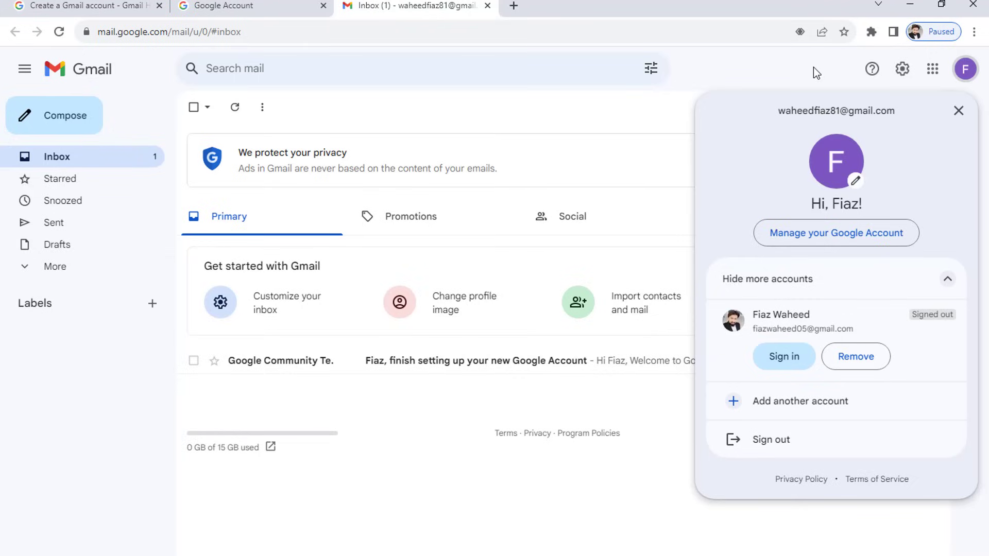
left_click(814, 68)
left_click(963, 78)
left_click(597, 148)
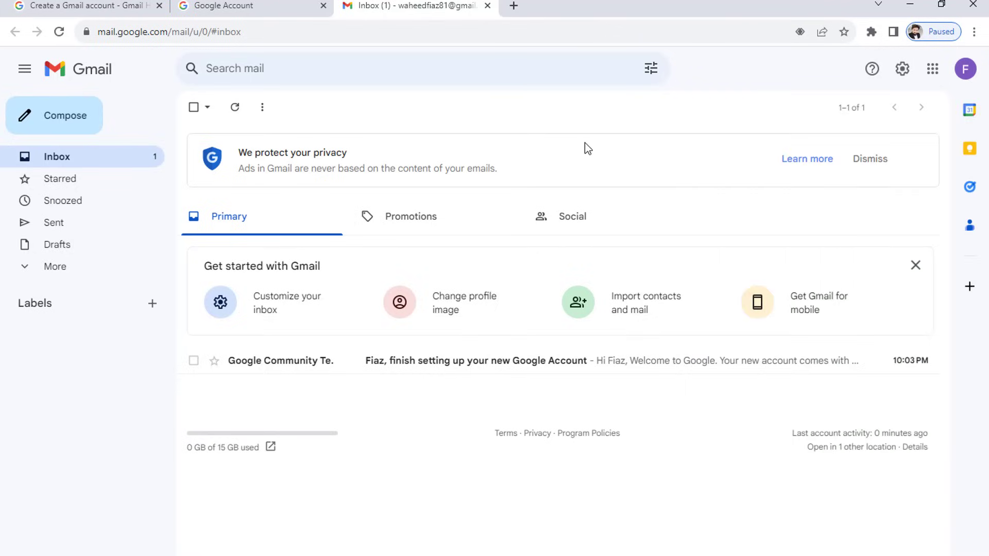